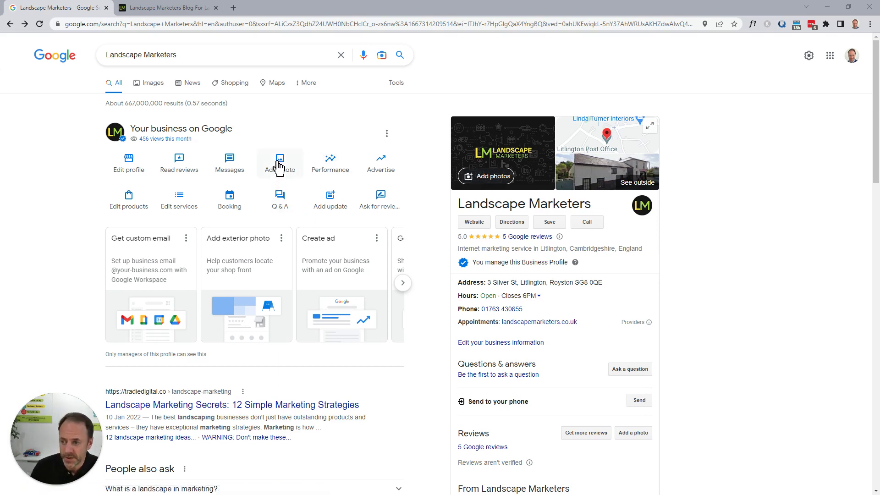
# View the business profile's photo, logo and cover photo options, including the cover photo upload dialog, and close it without uploading.
pyautogui.click(280, 165)
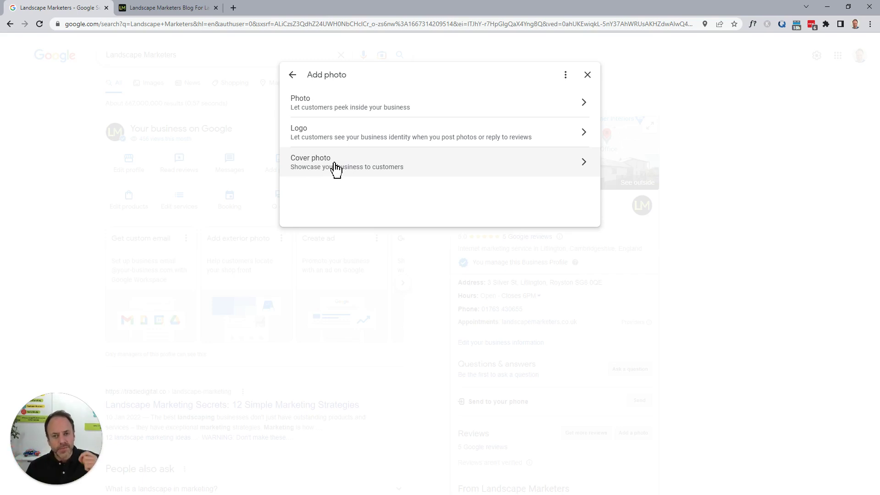
pyautogui.click(587, 75)
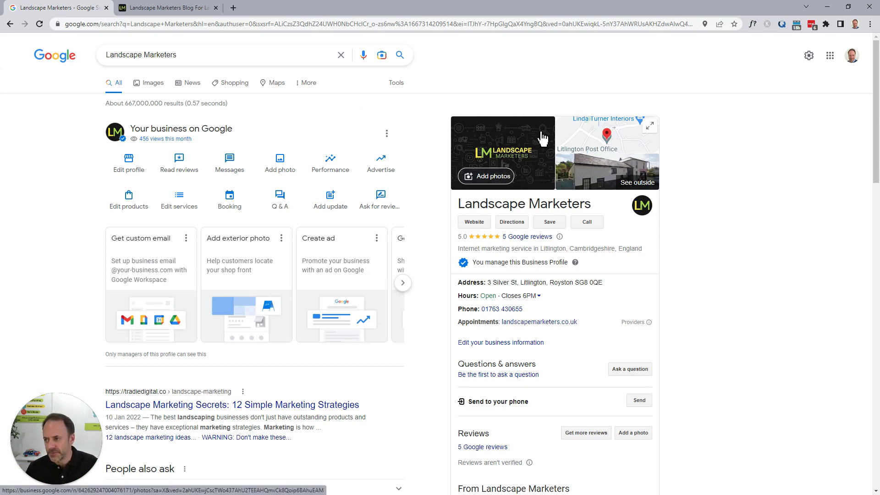
pyautogui.click(280, 164)
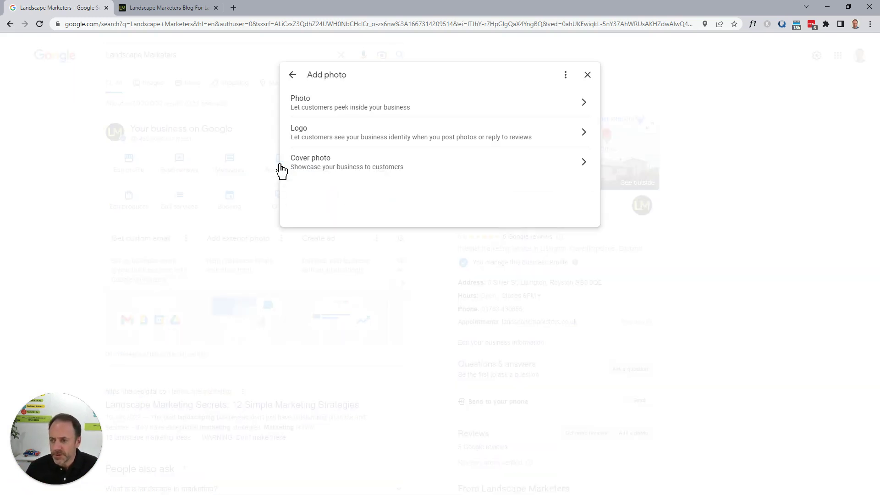
pyautogui.click(323, 168)
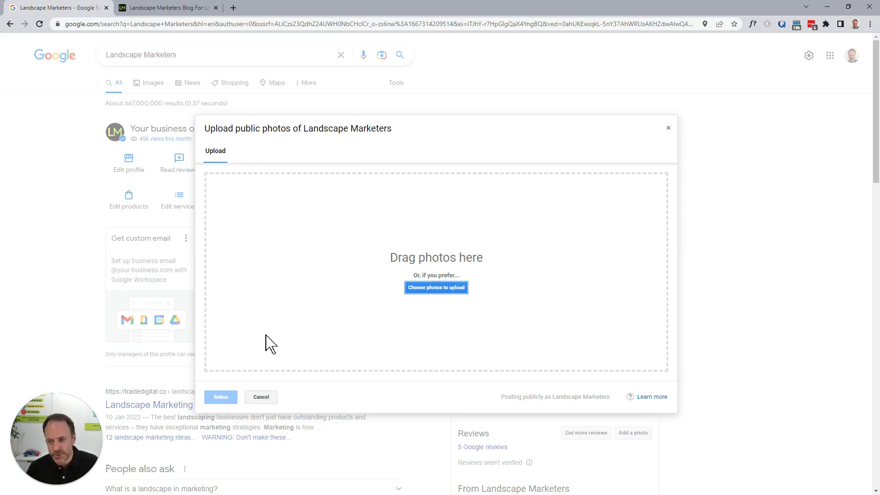
pyautogui.click(668, 129)
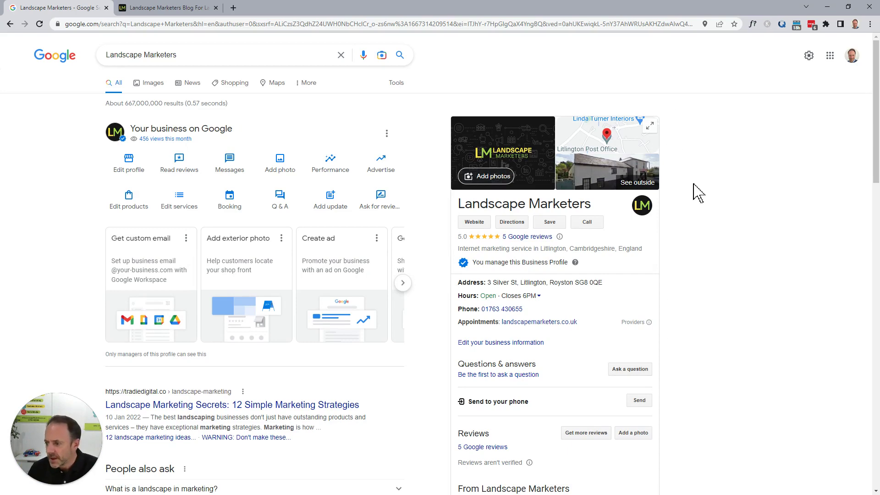
# Review the existing update posts in the Landscape Marketers business profile panel.
pyautogui.scroll(-5, 694, 193)
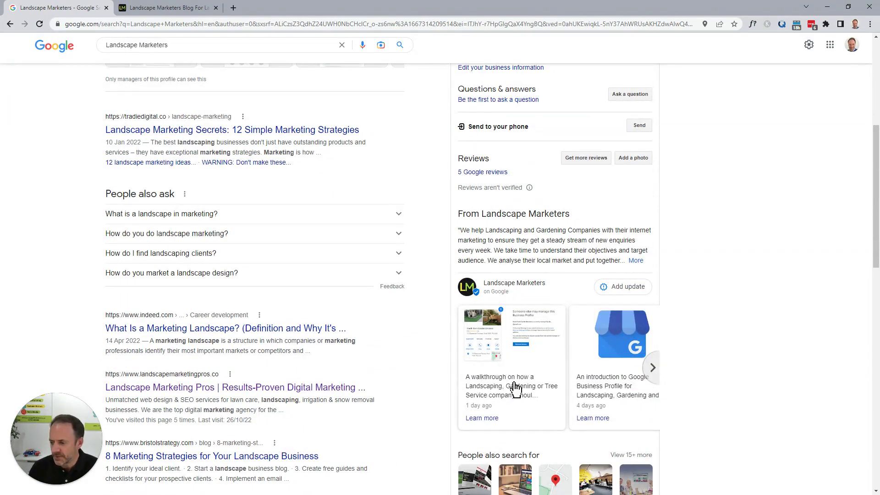
pyautogui.scroll(1, 706, 338)
pyautogui.scroll(5, 701, 334)
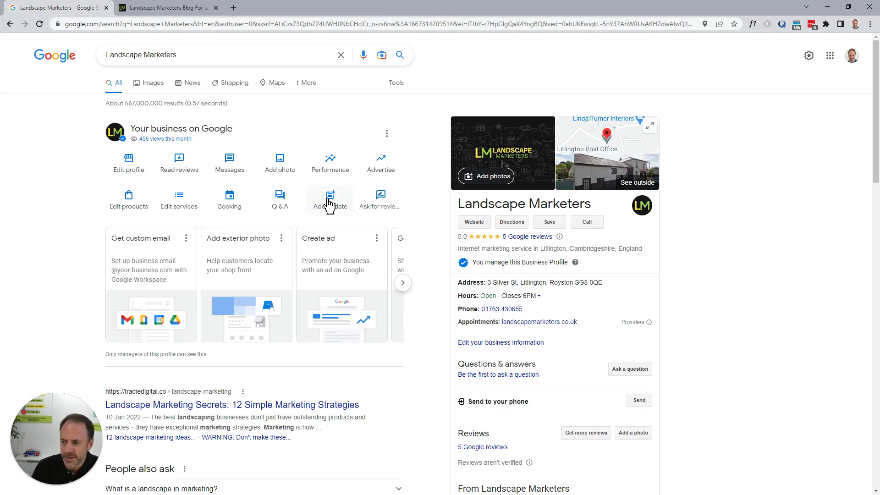
# Start a new update post for the business profile and give it a "Learn more" button.
pyautogui.click(330, 205)
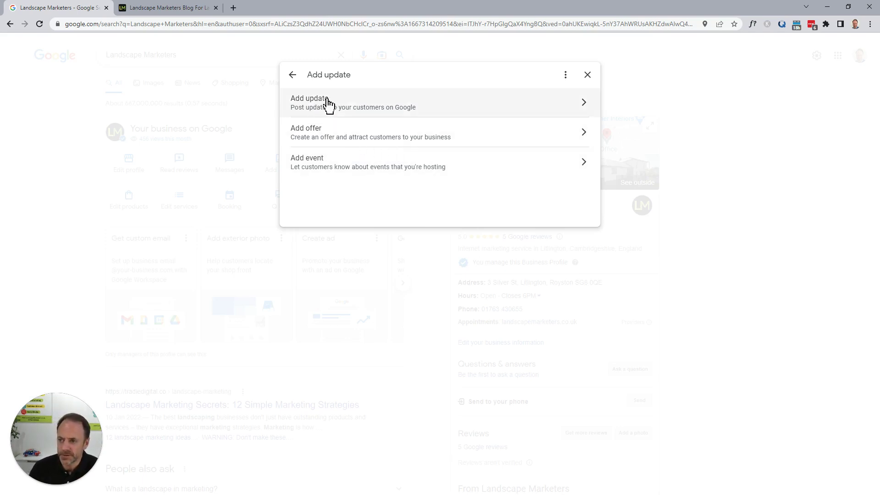
pyautogui.click(343, 107)
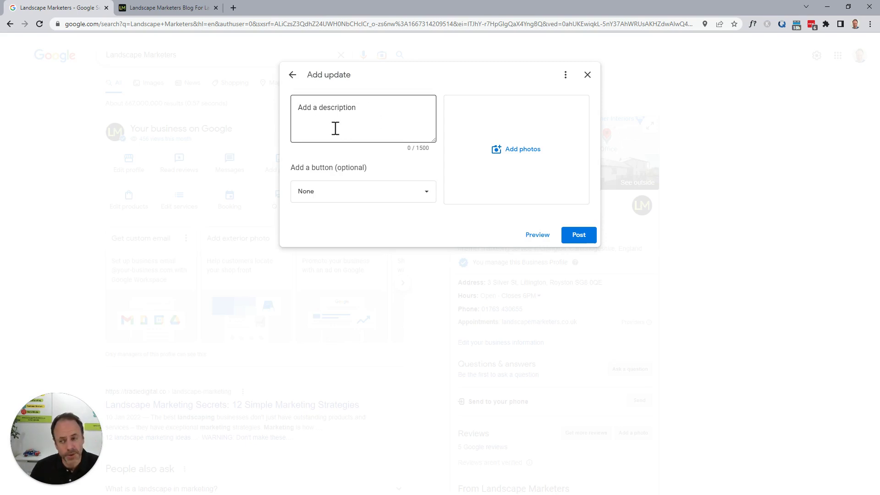
pyautogui.click(386, 198)
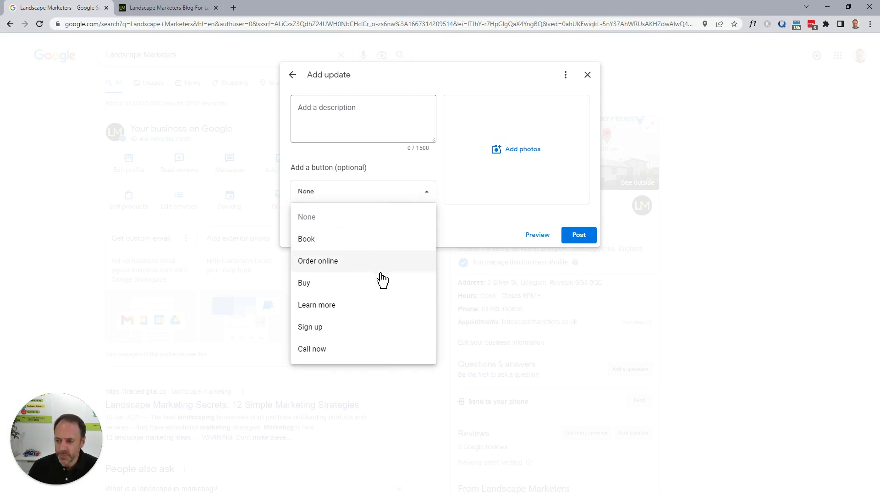
pyautogui.click(323, 312)
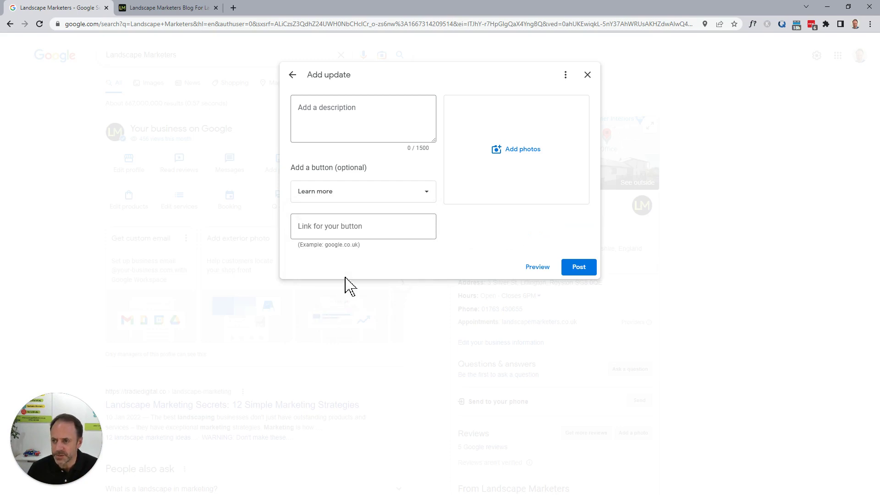
# Open the blog article "Google Business Profile – How to edit your company information" on the Landscape Marketers site.
pyautogui.click(176, 8)
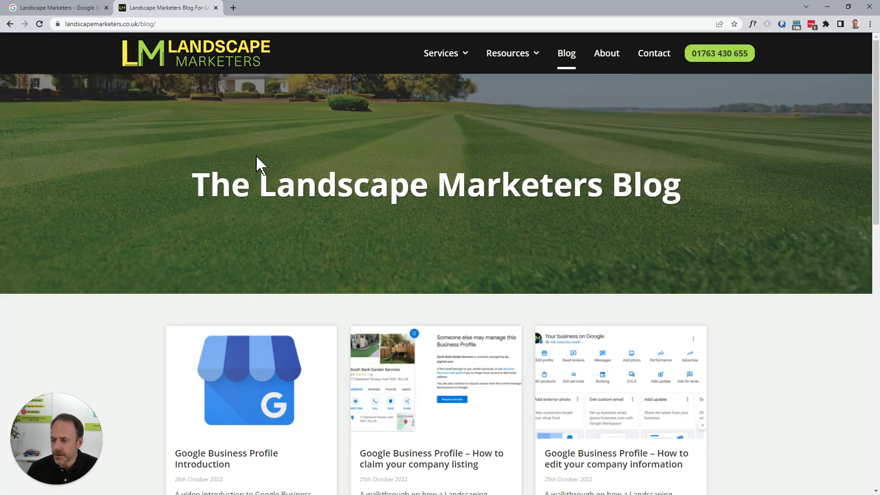
pyautogui.scroll(-1, 733, 298)
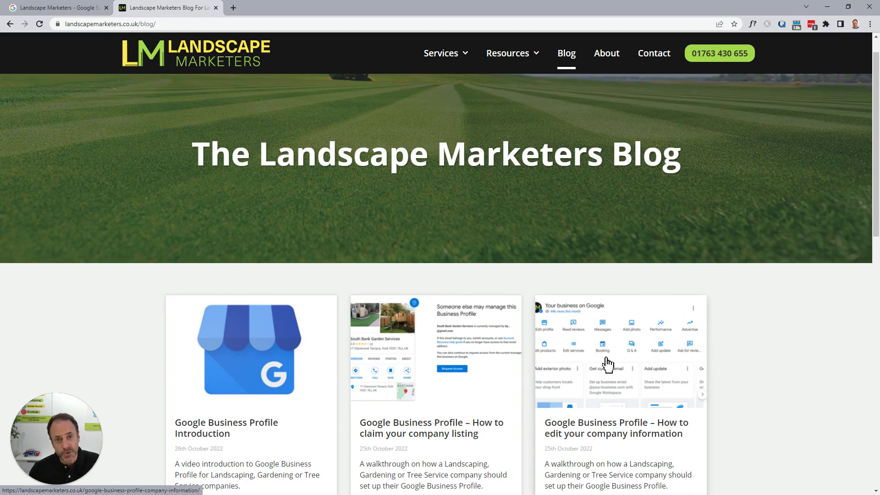
pyautogui.click(591, 364)
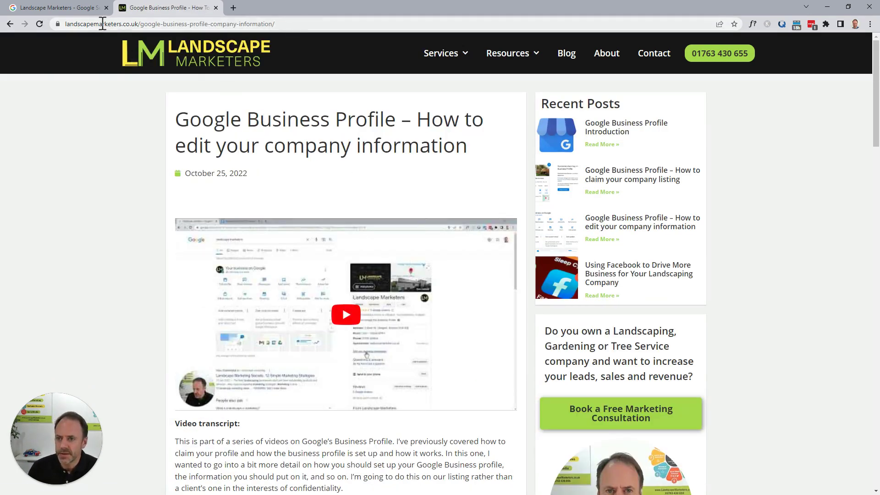
# Copy the article's web address into the link field for the update's "Learn more" button.
pyautogui.click(294, 24)
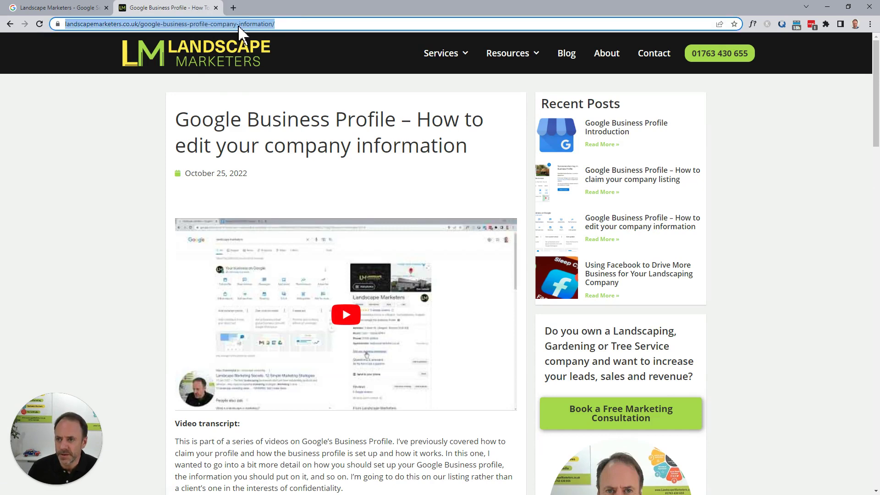
pyautogui.rightClick(238, 26)
pyautogui.click(259, 89)
pyautogui.click(55, 8)
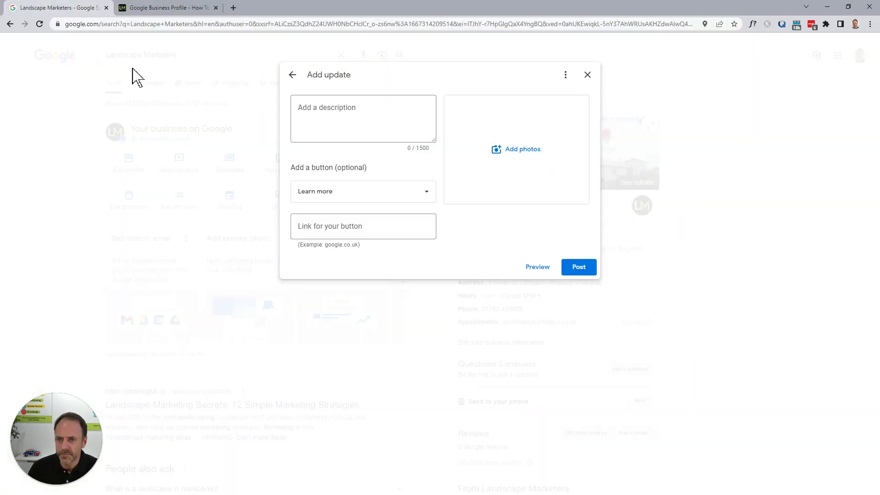
pyautogui.click(329, 226)
pyautogui.hotkey('ctrl', 'v')
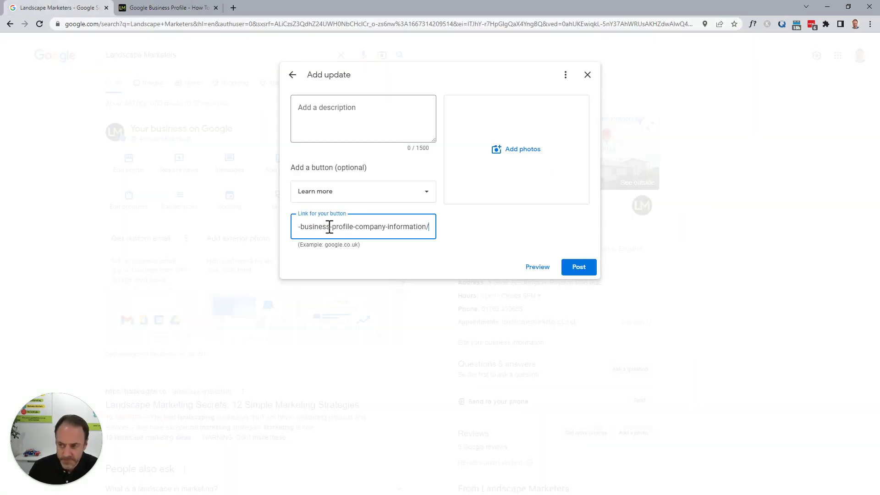
# Copy the article title "Google Business Profile – How to edit your company information" into the update's description.
pyautogui.click(168, 8)
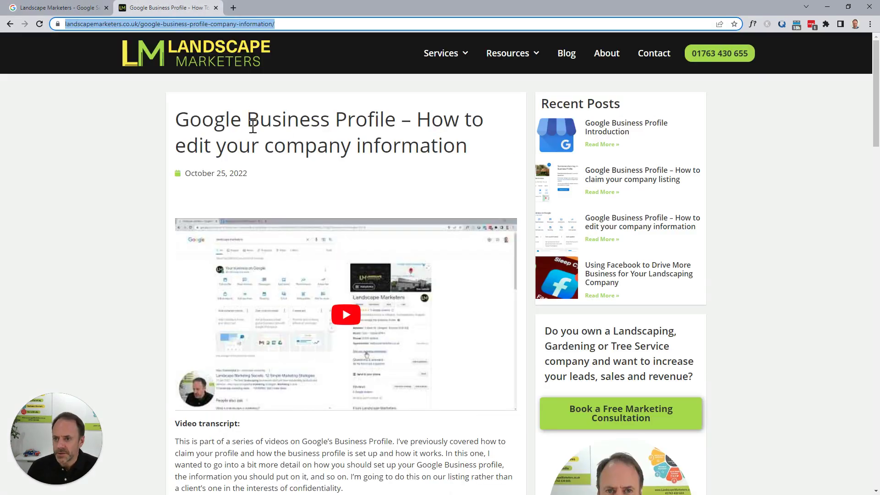
pyautogui.moveTo(475, 153); pyautogui.dragTo(174, 120)
pyautogui.rightClick(242, 129)
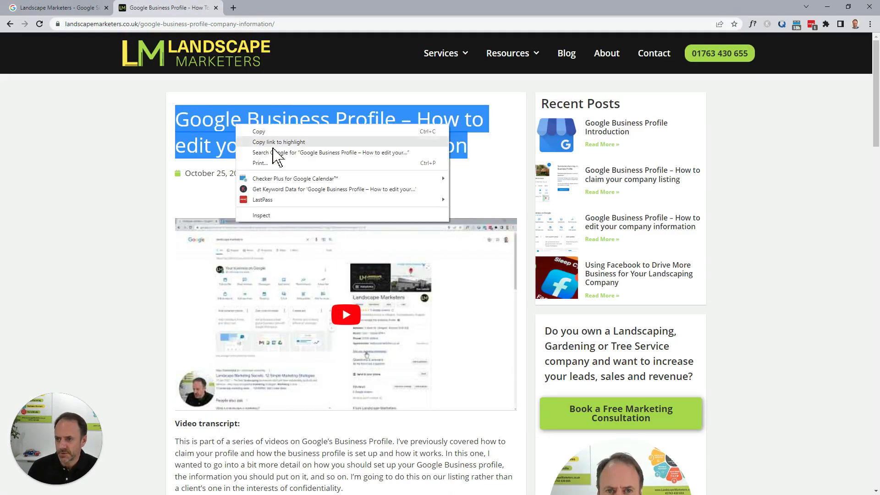
pyautogui.click(257, 130)
pyautogui.click(66, 9)
pyautogui.click(336, 106)
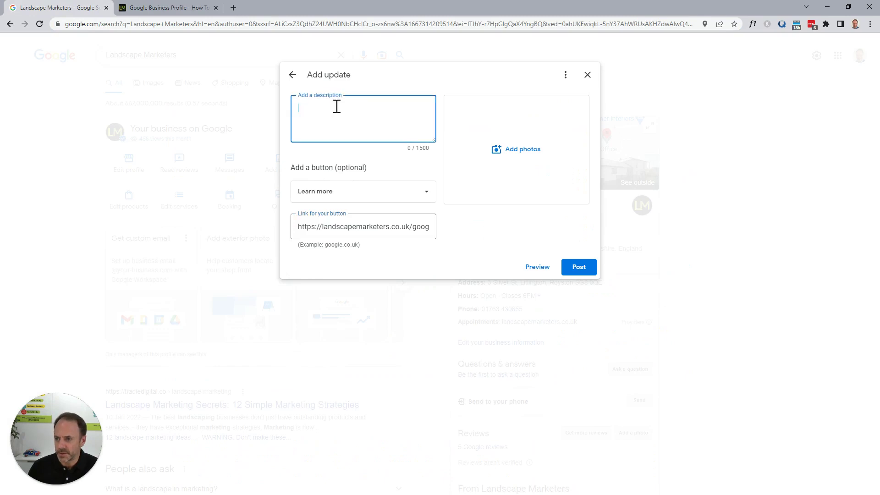
pyautogui.hotkey('ctrl', 'v')
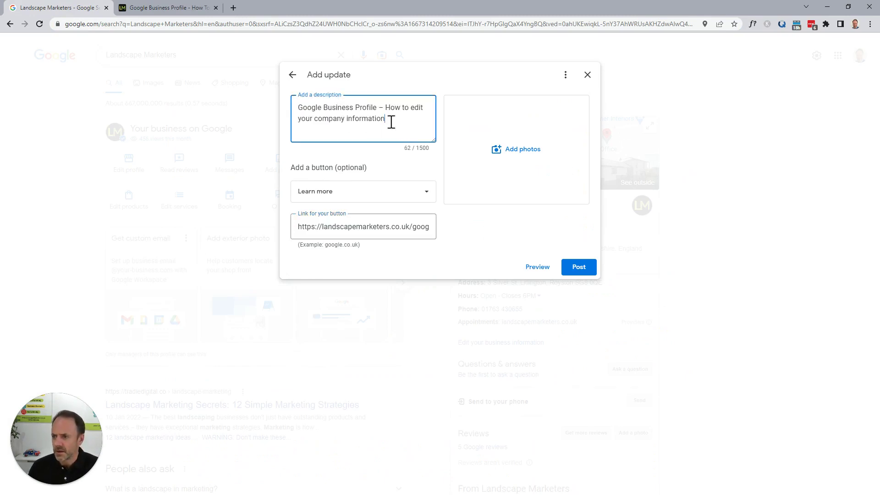
# Remove "Google Business Profile –" from the description and reword its opening to "How Landscaping and Gardening companies can edit".
pyautogui.moveTo(386, 110); pyautogui.dragTo(302, 119)
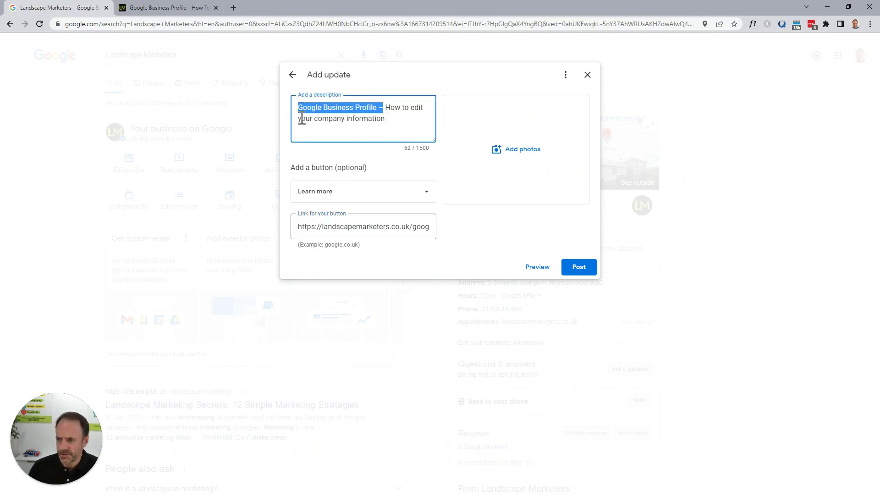
pyautogui.press('BackSpace')
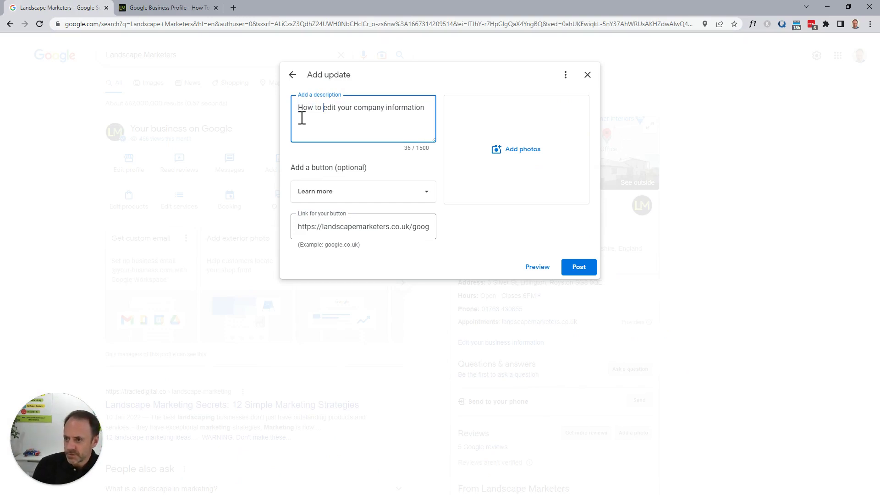
pyautogui.press('BackSpace')
pyautogui.press('BackSpace')
pyautogui.press('BackSpace')
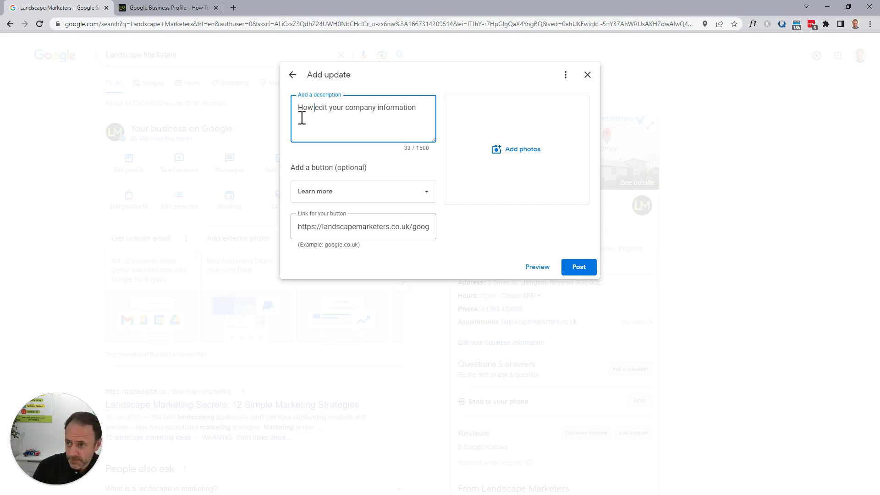
pyautogui.write('Landscaping and ')
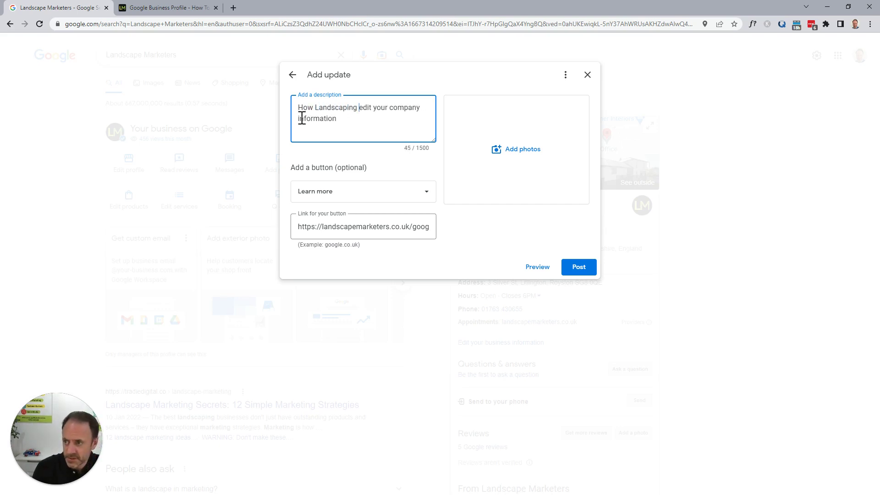
pyautogui.write('Gardening companie')
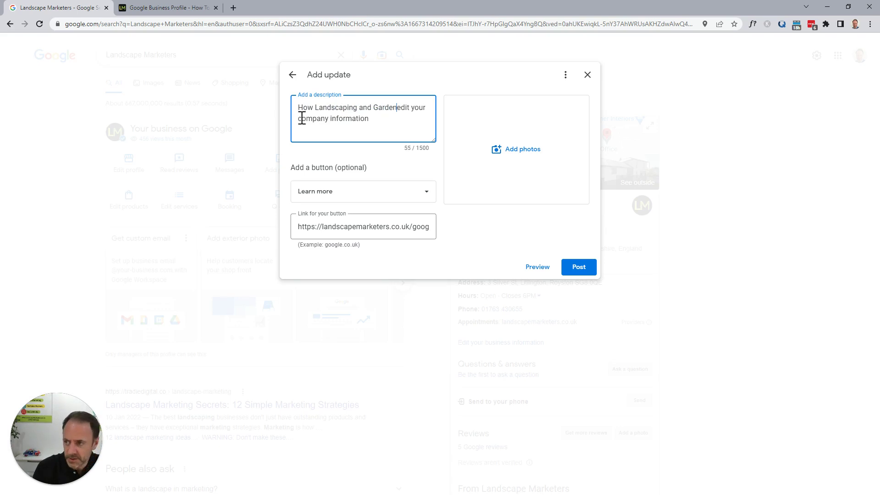
pyautogui.write('s can')
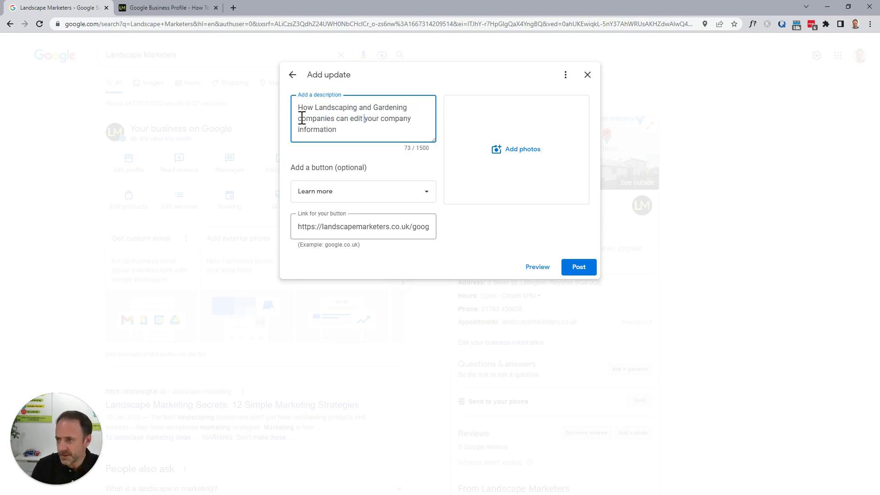
# Replace "your" with "the" in the description and append "on their Google Business Profile" to the end.
pyautogui.press('Delete')
pyautogui.press('Delete')
pyautogui.press('Delete')
pyautogui.press('Delete')
pyautogui.press('Delete')
pyautogui.write('the')
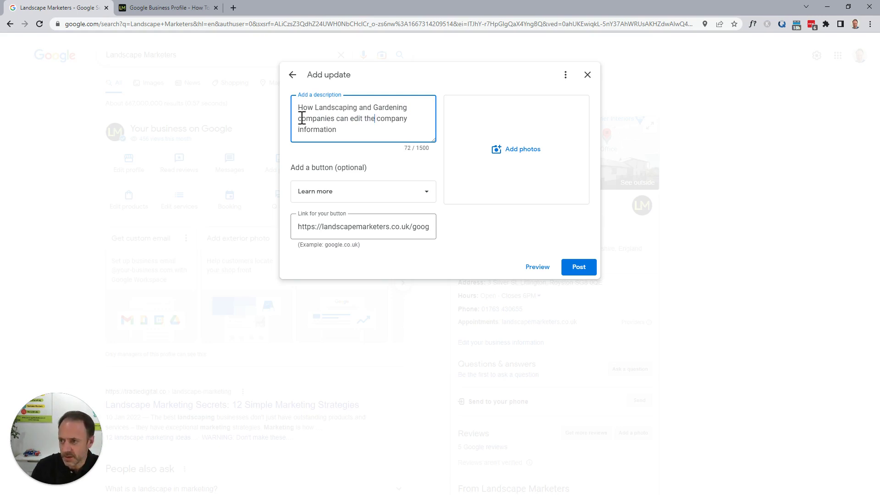
pyautogui.write(' company information on the')
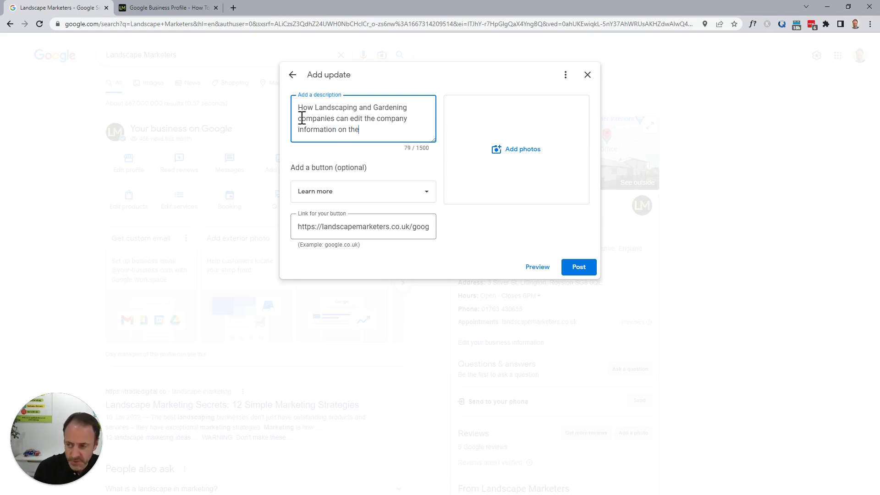
pyautogui.write('ir Google ')
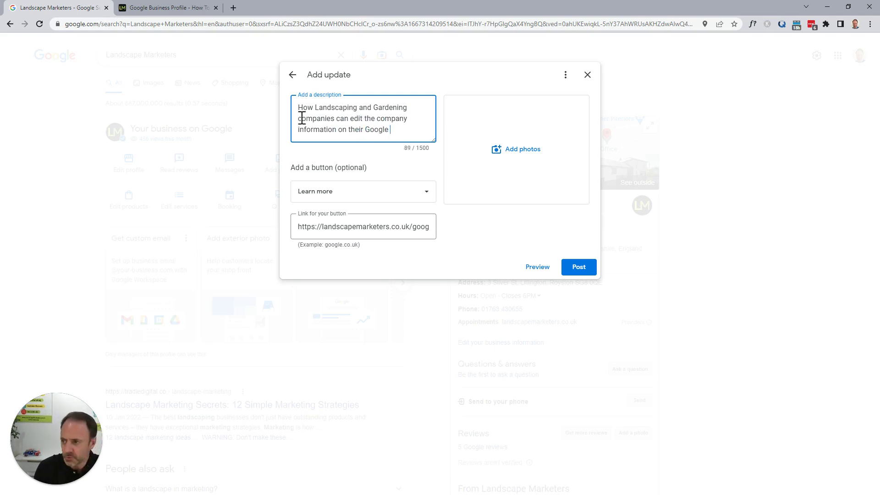
pyautogui.write('Business Pr')
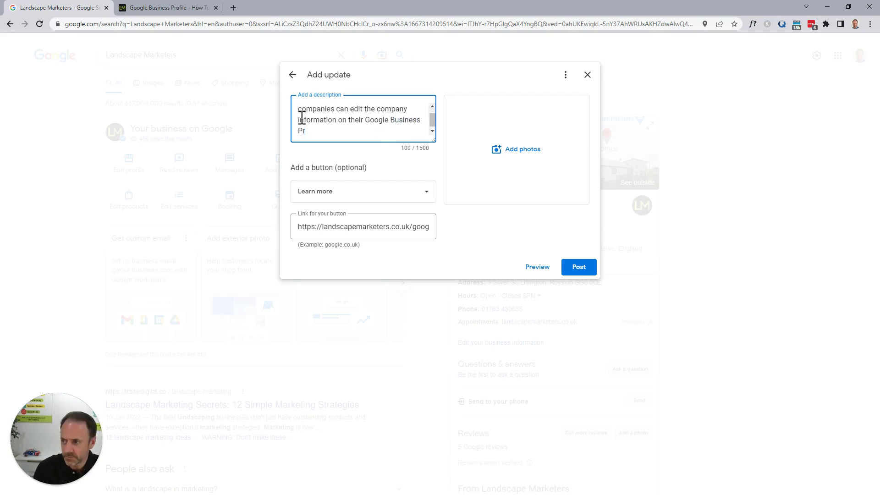
pyautogui.write('ofile')
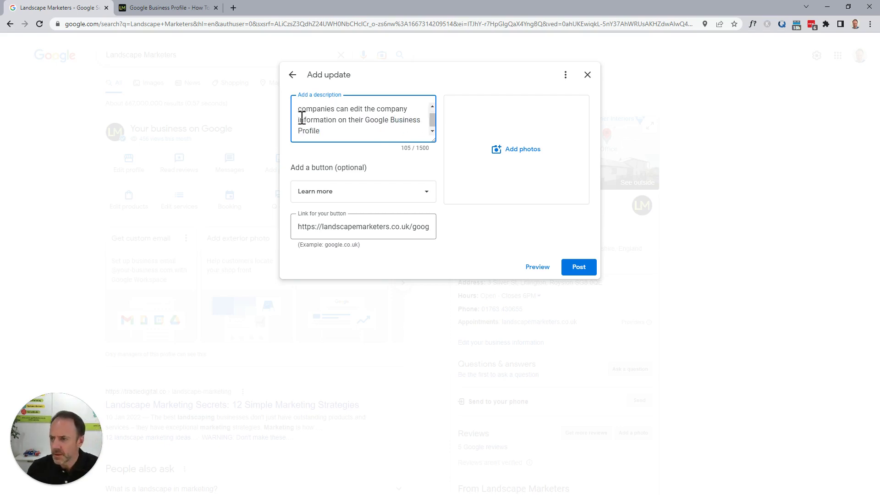
# Attach the business profile screenshot image to the update and publish the post.
pyautogui.click(522, 158)
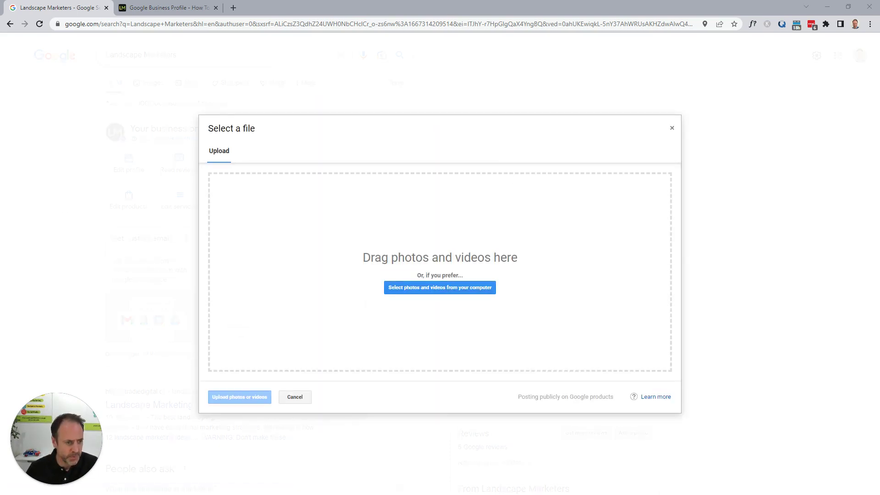
pyautogui.moveTo(348, 447); pyautogui.dragTo(436, 285)
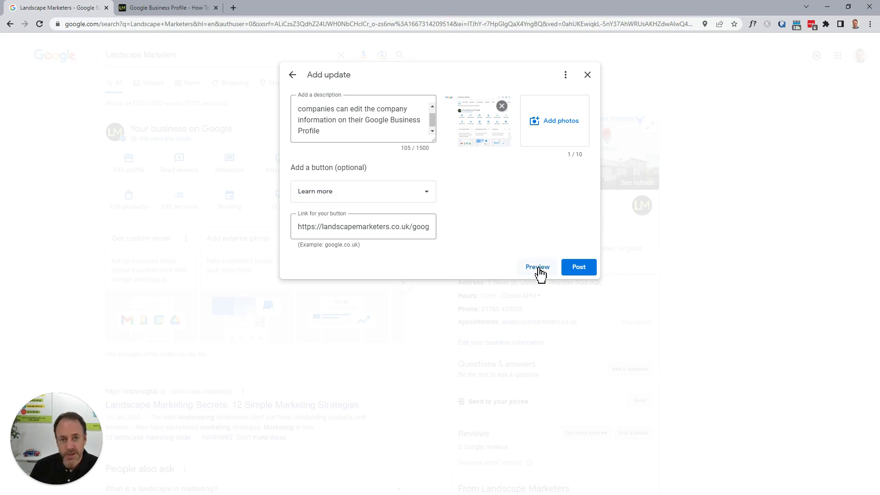
pyautogui.click(581, 272)
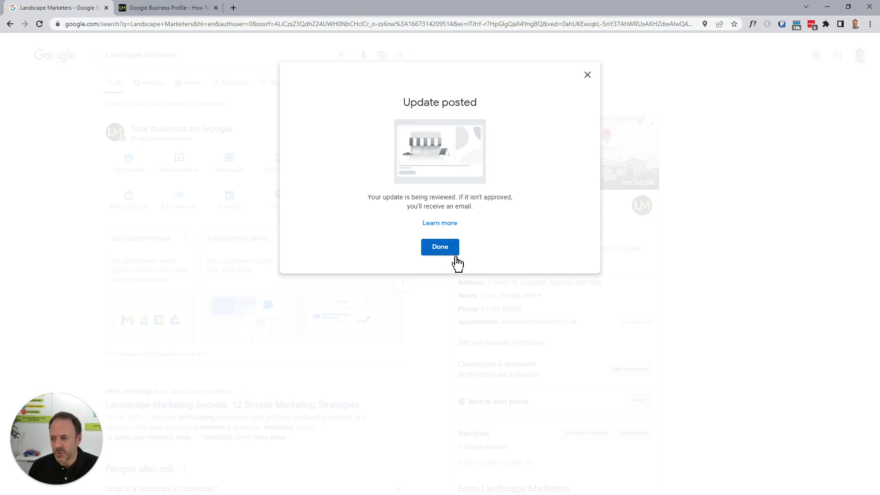
pyautogui.click(442, 252)
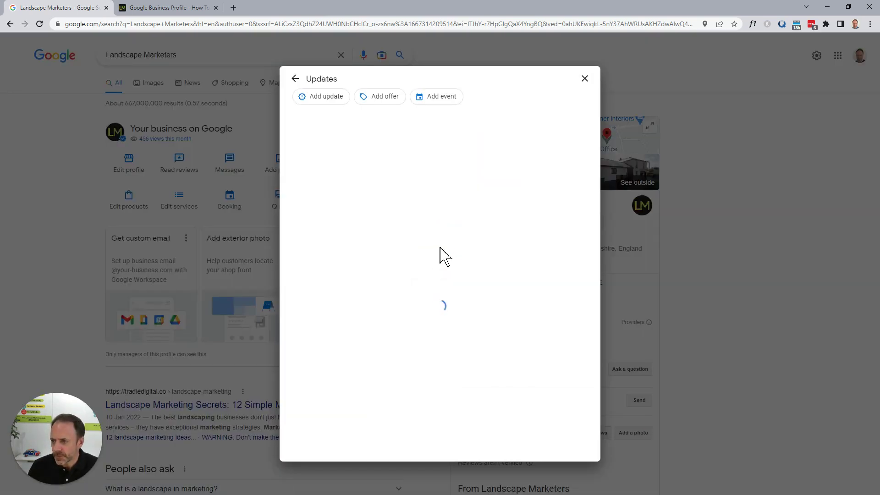
pyautogui.click(585, 79)
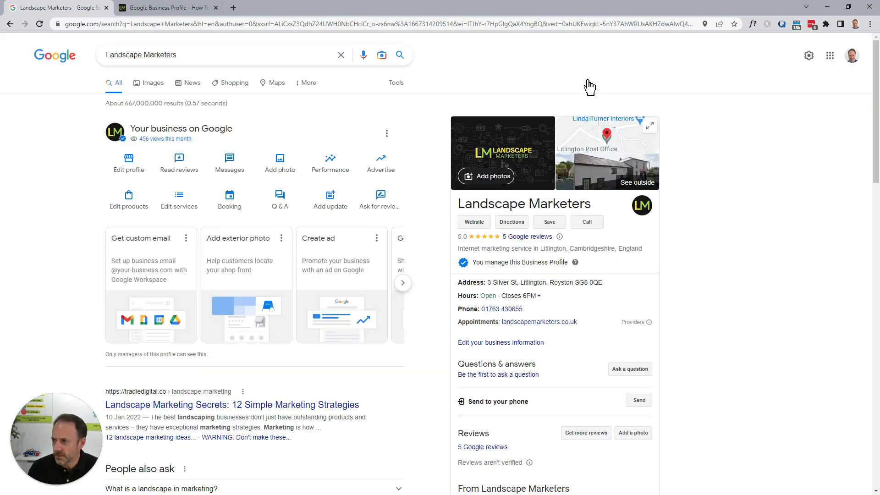
# Check the updates section of the public business profile panel for the newly published post.
pyautogui.scroll(-5, 658, 265)
pyautogui.scroll(-1, 699, 244)
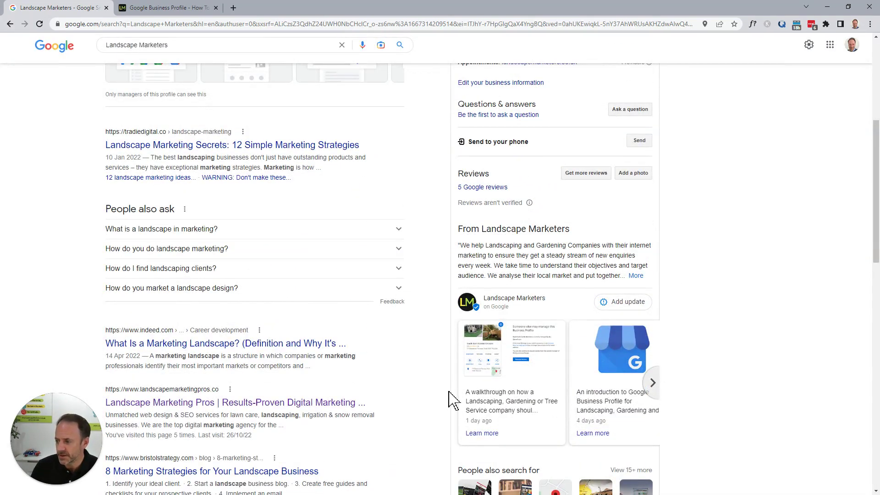
pyautogui.scroll(4, 408, 385)
pyautogui.scroll(2, 416, 392)
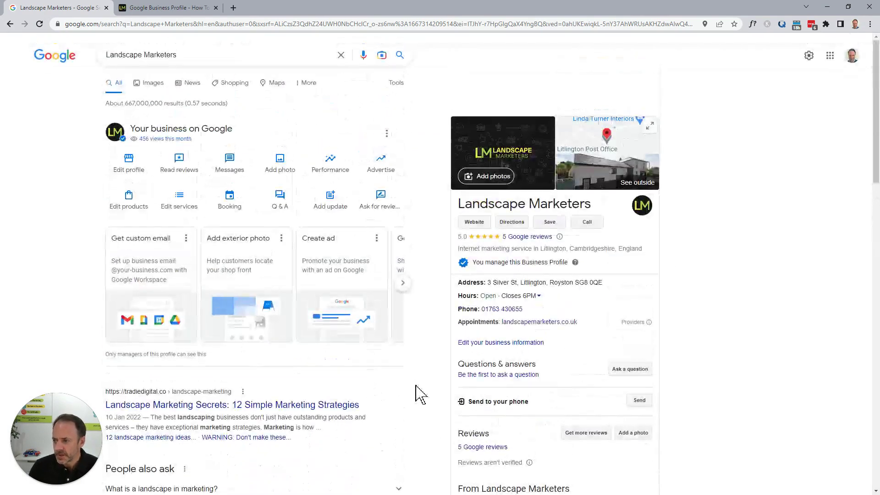